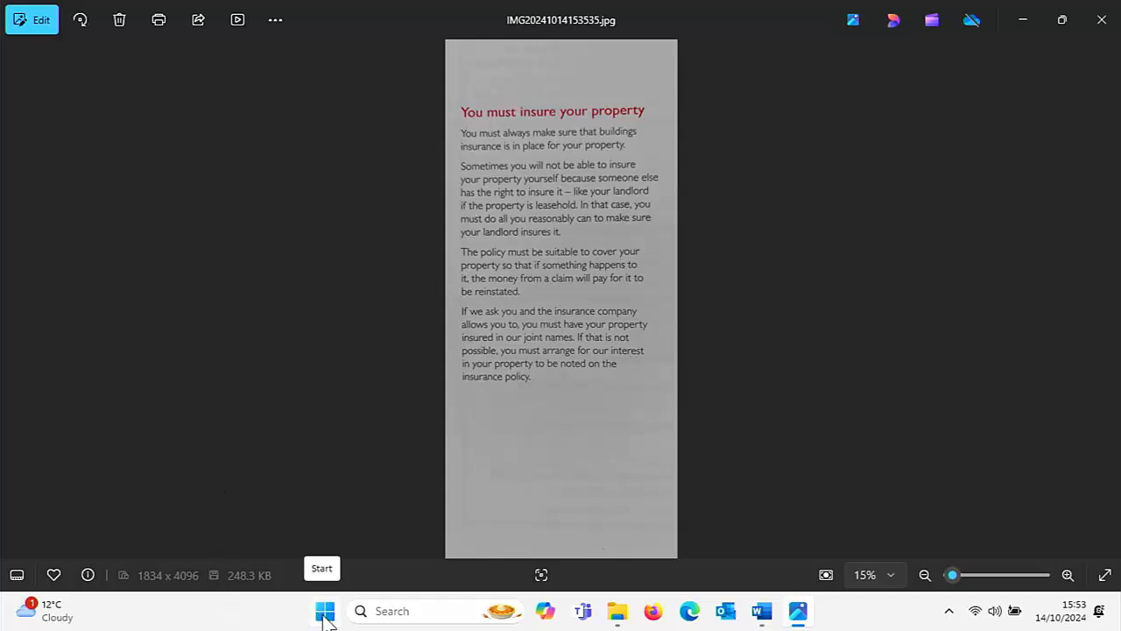
Step: Launch Snipping Tool from a Start menu search for 'snip'
{"action": "left_click", "coordinate": [325, 613]}
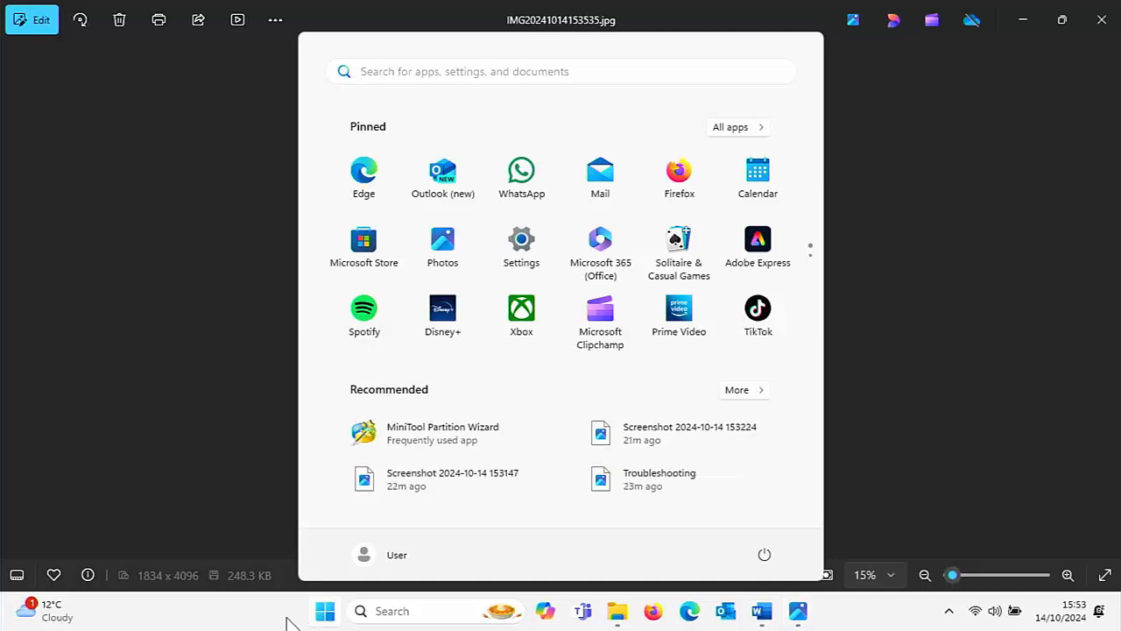
{"action": "type", "text": "snip"}
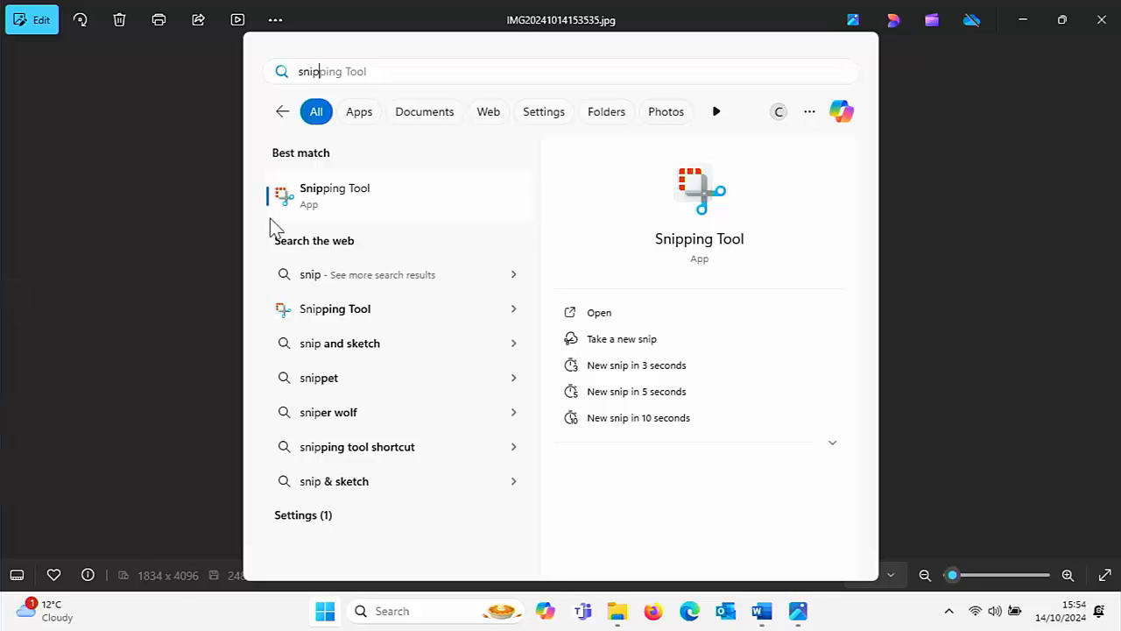
{"action": "left_click", "coordinate": [313, 197]}
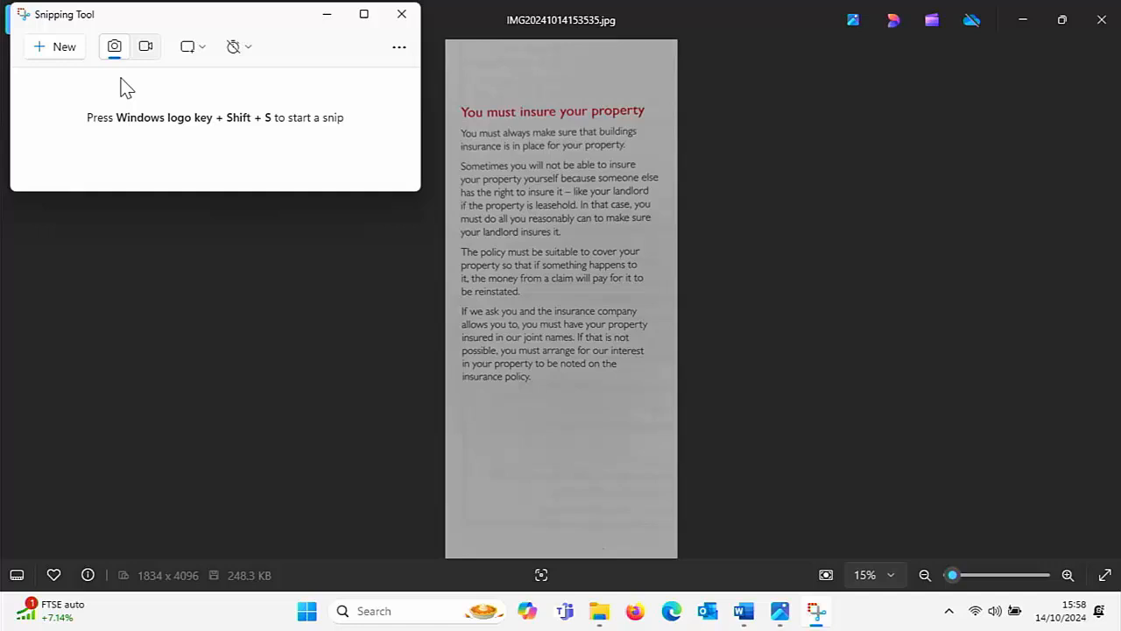
Step: Take a new rectangular snip around the brochure's 'insuring your property' text block
{"action": "left_click", "coordinate": [55, 47]}
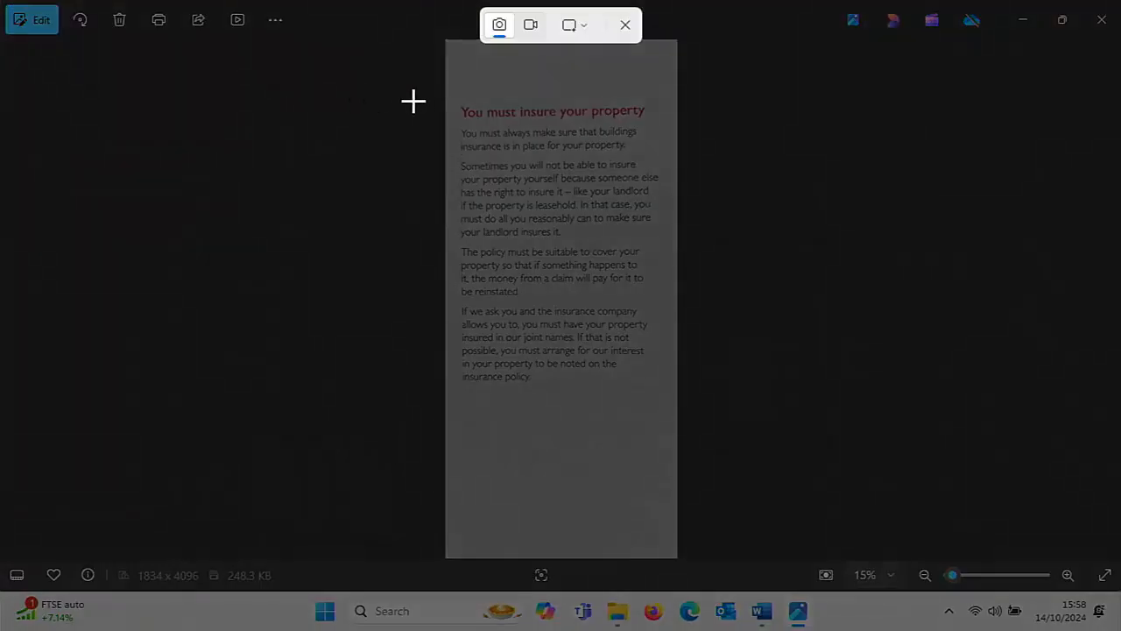
{"action": "mouse_move", "coordinate": [456, 91]}
{"action": "left_mouse_down"}
{"action": "mouse_move", "coordinate": [670, 408]}
{"action": "mouse_move", "coordinate": [663, 402]}
{"action": "left_mouse_up"}
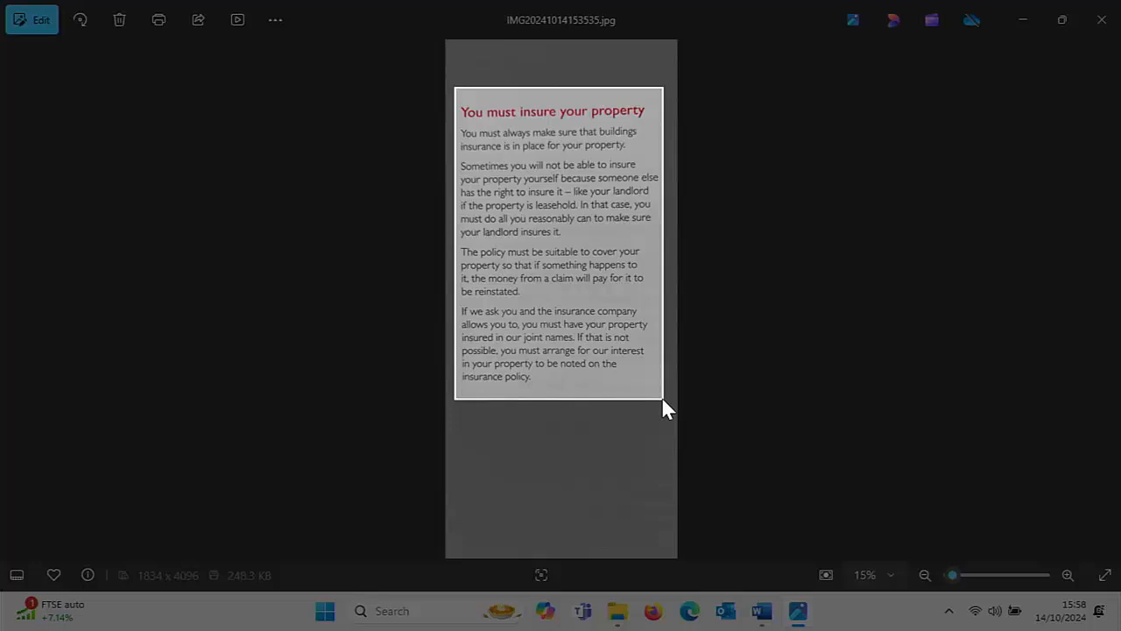
{"action": "left_click_drag", "start_coordinate": [662, 397], "coordinate": [662, 398]}
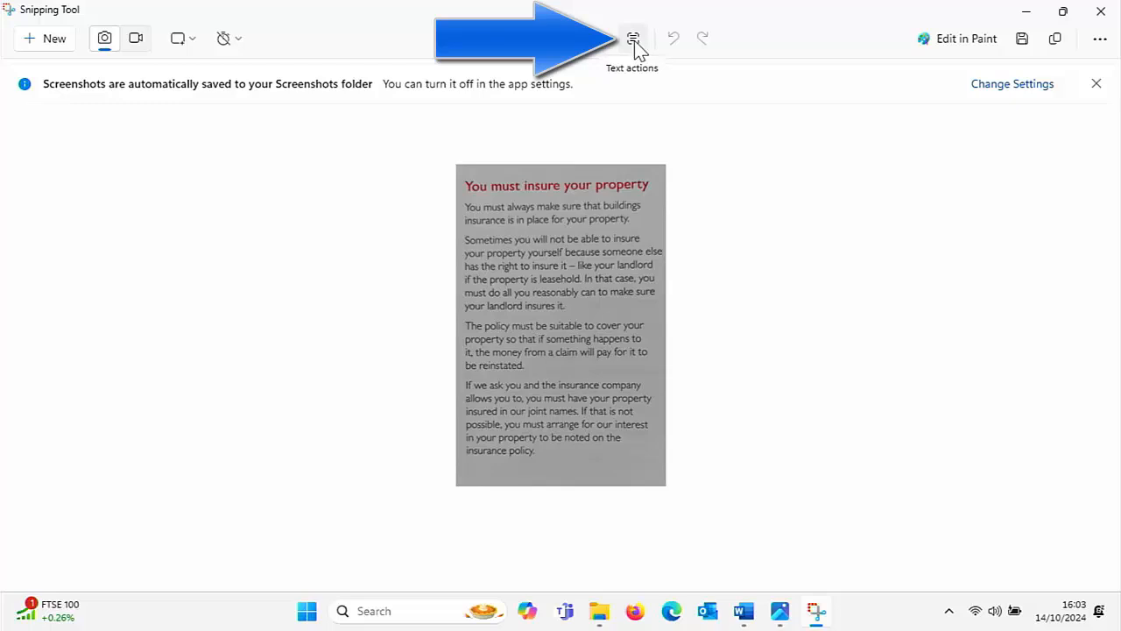
Step: Run Text actions, select all recognised text, copy it, and switch to Word
{"action": "left_click", "coordinate": [634, 41]}
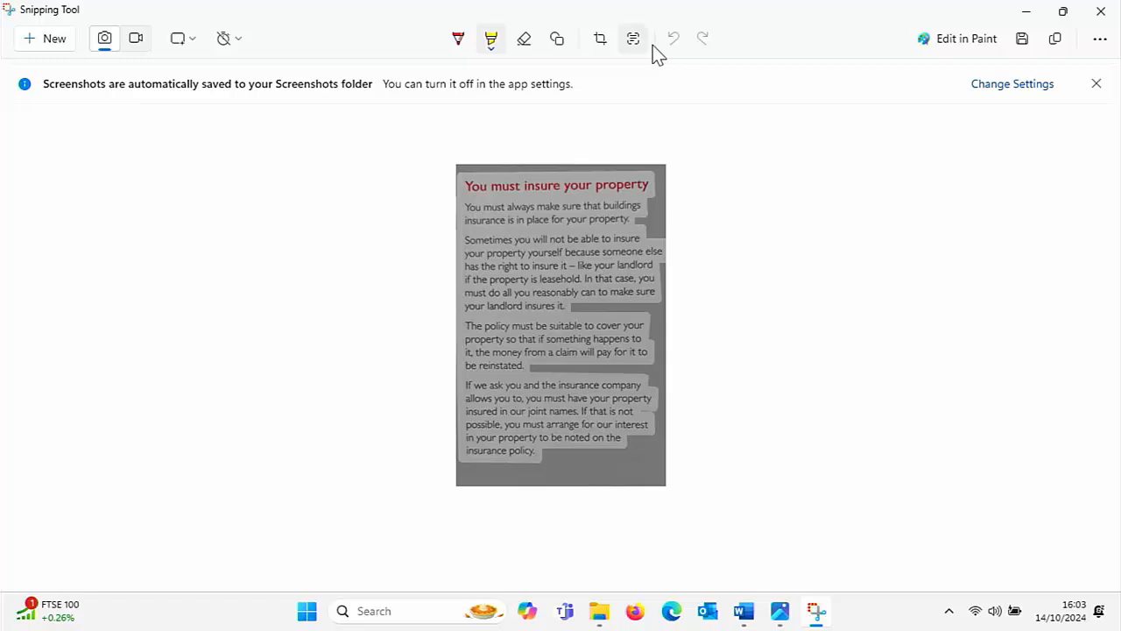
{"action": "right_click", "coordinate": [537, 218]}
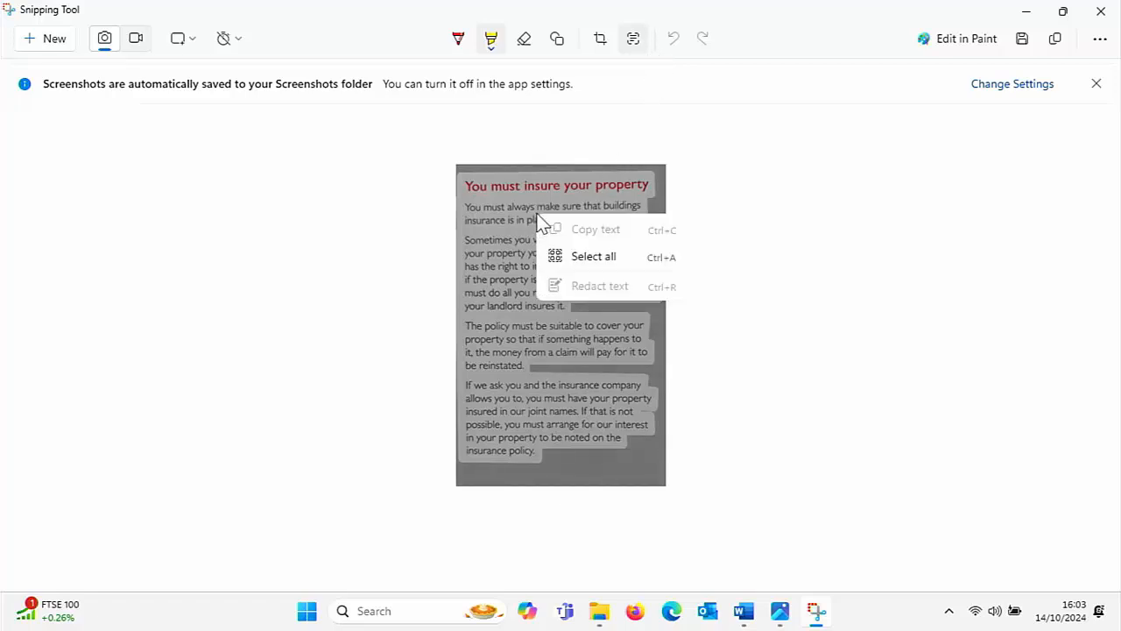
{"action": "left_click", "coordinate": [583, 266]}
{"action": "right_click", "coordinate": [581, 263]}
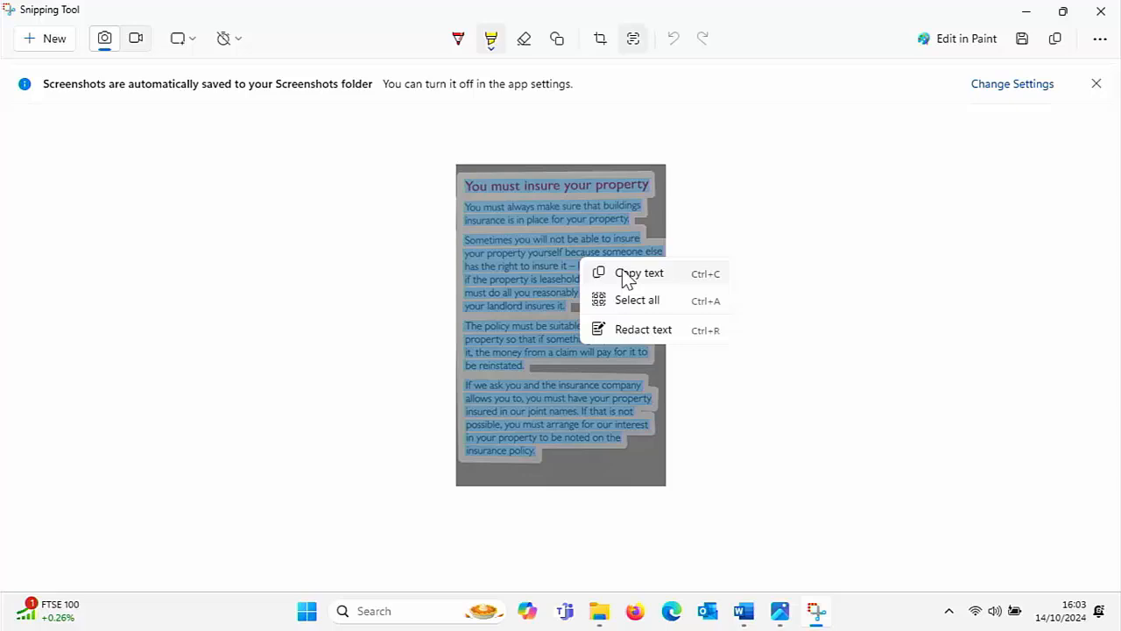
{"action": "left_click", "coordinate": [623, 277]}
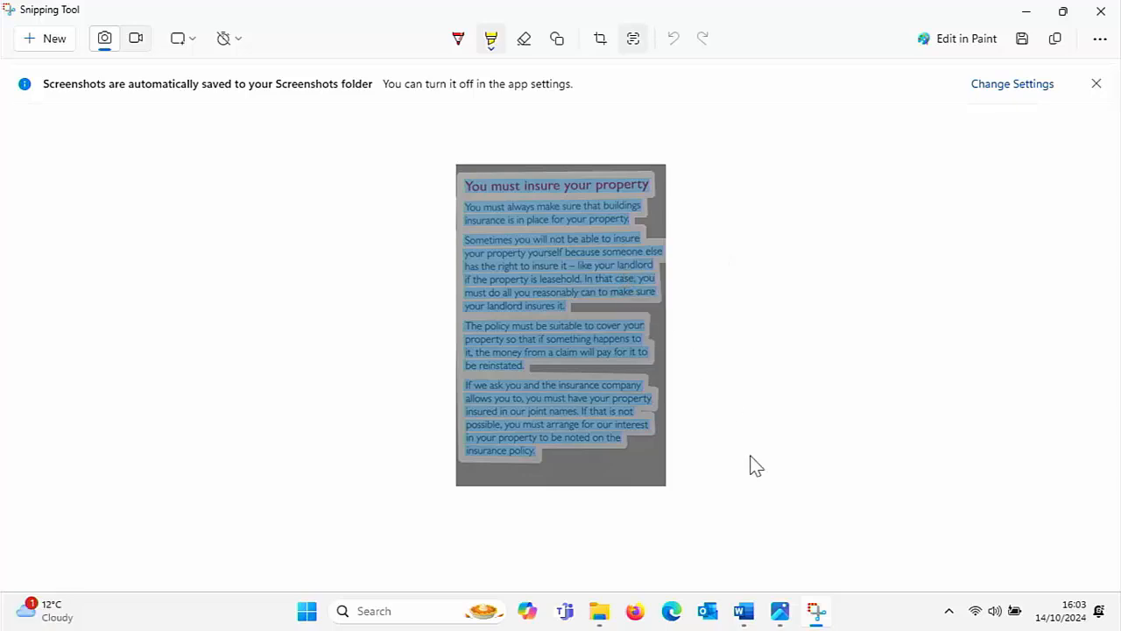
{"action": "left_click", "coordinate": [743, 613]}
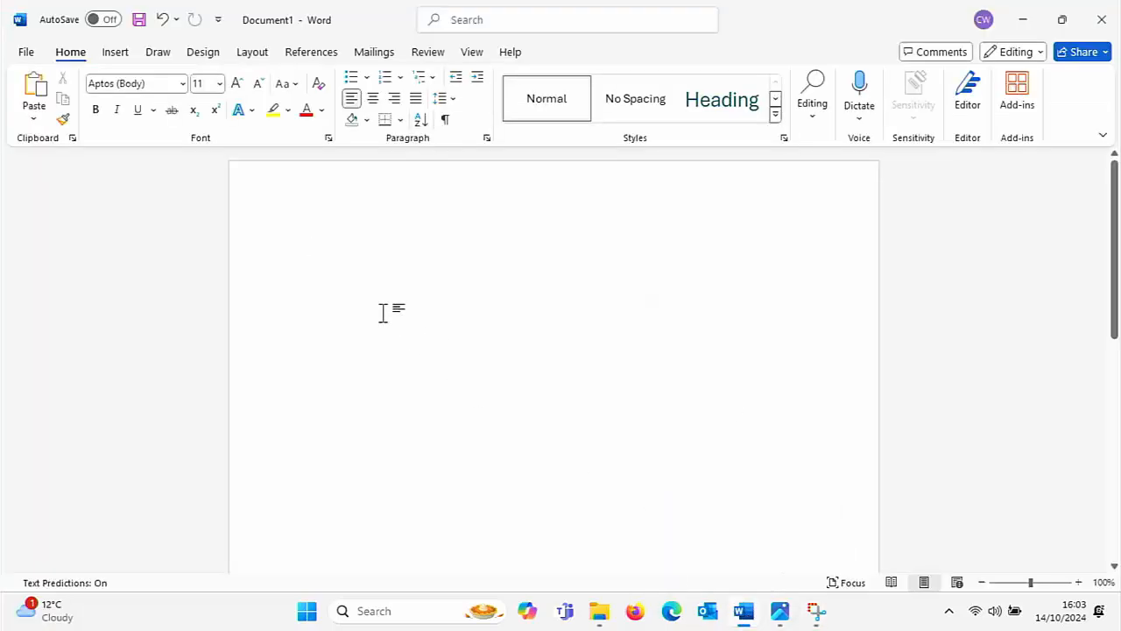
Step: Paste the copied brochure text into the empty document with Keep Text Only
{"action": "right_click", "coordinate": [354, 254]}
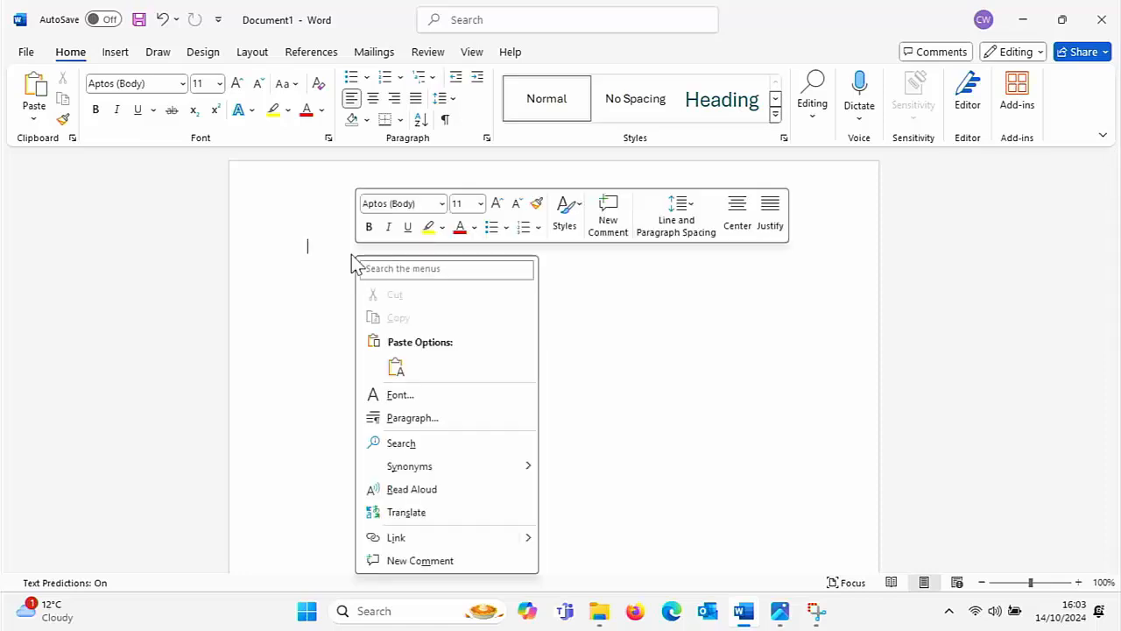
{"action": "left_click", "coordinate": [396, 368]}
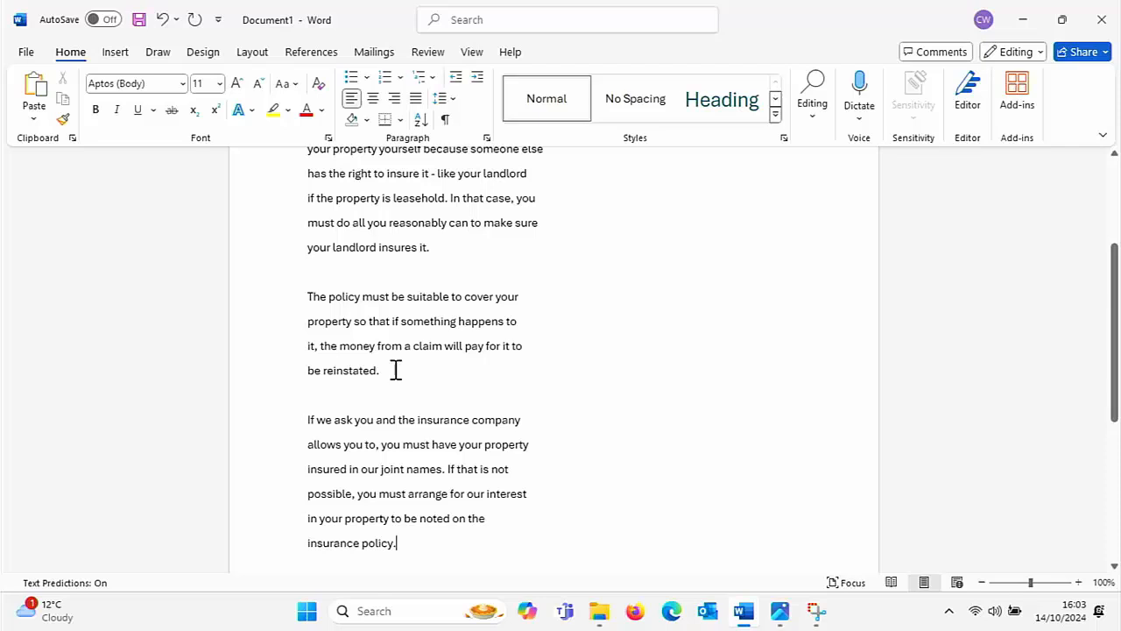
{"action": "scroll", "coordinate": [678, 380], "scroll_direction": "up", "scroll_amount": 1}
{"action": "scroll", "coordinate": [678, 380], "scroll_direction": "up", "scroll_amount": 1}
{"action": "scroll", "coordinate": [678, 380], "scroll_direction": "up", "scroll_amount": 1}
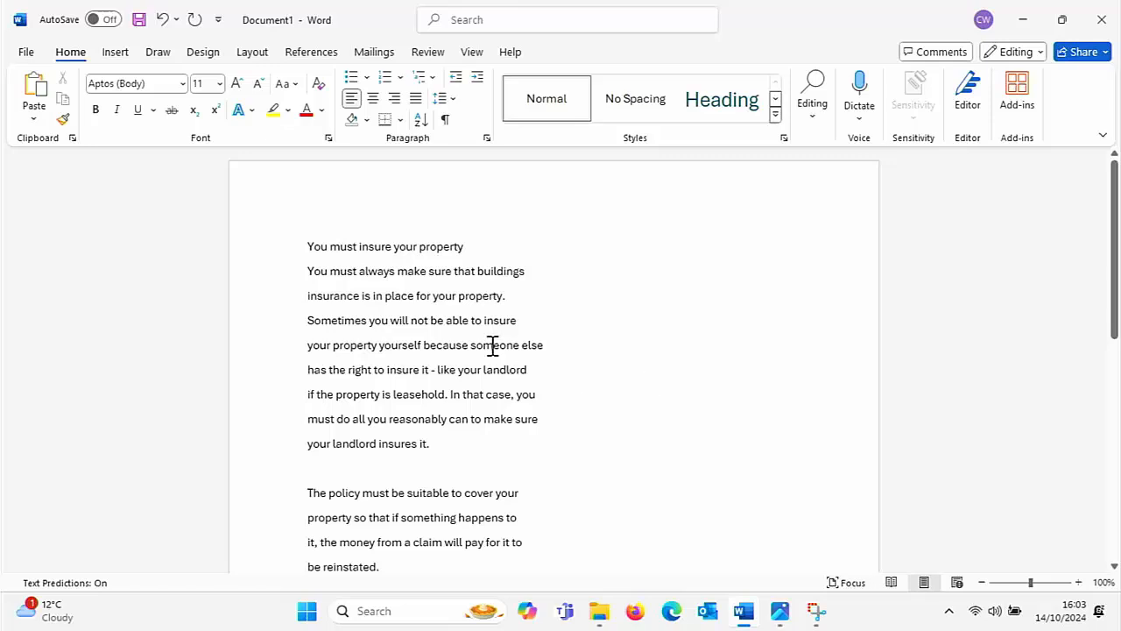
{"action": "scroll", "coordinate": [452, 456], "scroll_direction": "down", "scroll_amount": 2}
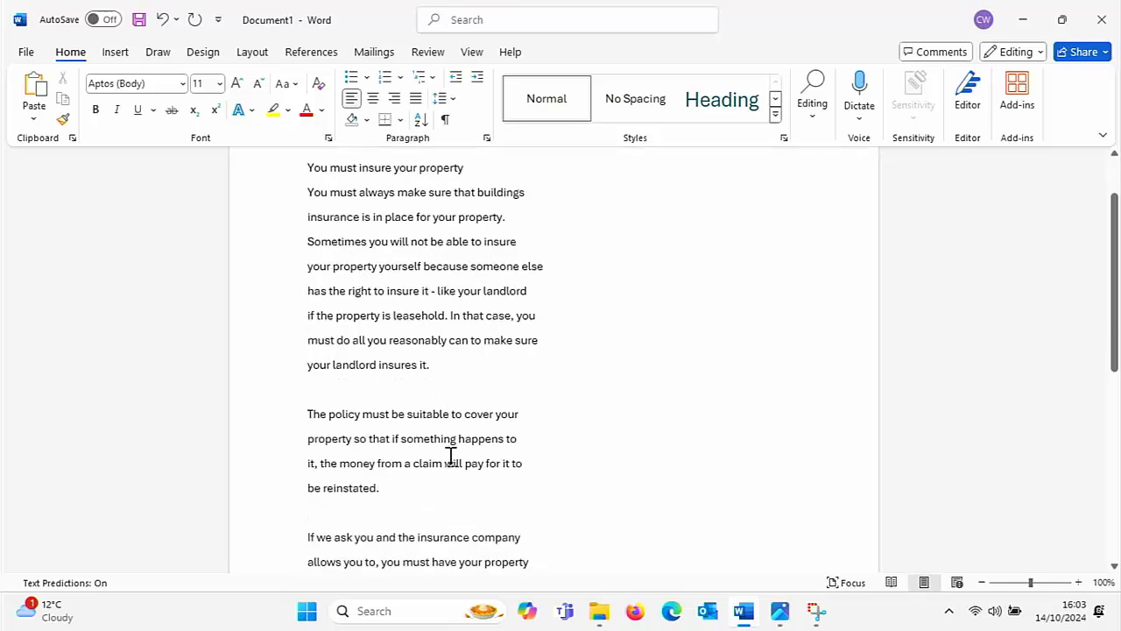
Step: Tidy the end of 'be reinstated.' and cut the 'The policy must be suitable' paragraph
{"action": "left_click", "coordinate": [394, 487]}
{"action": "key", "text": "BackSpace"}
{"action": "key", "text": "BackSpace"}
{"action": "key", "text": "BackSpace"}
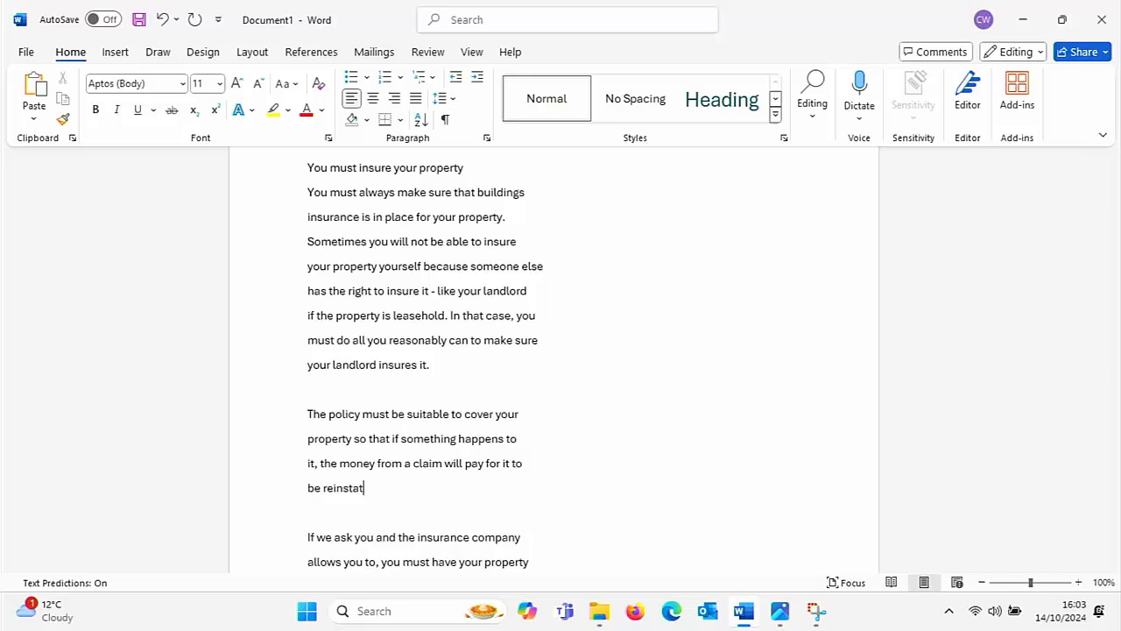
{"action": "type", "text": "ed thi"}
{"action": "type", "text": "s h"}
{"action": "type", "text": "ff"}
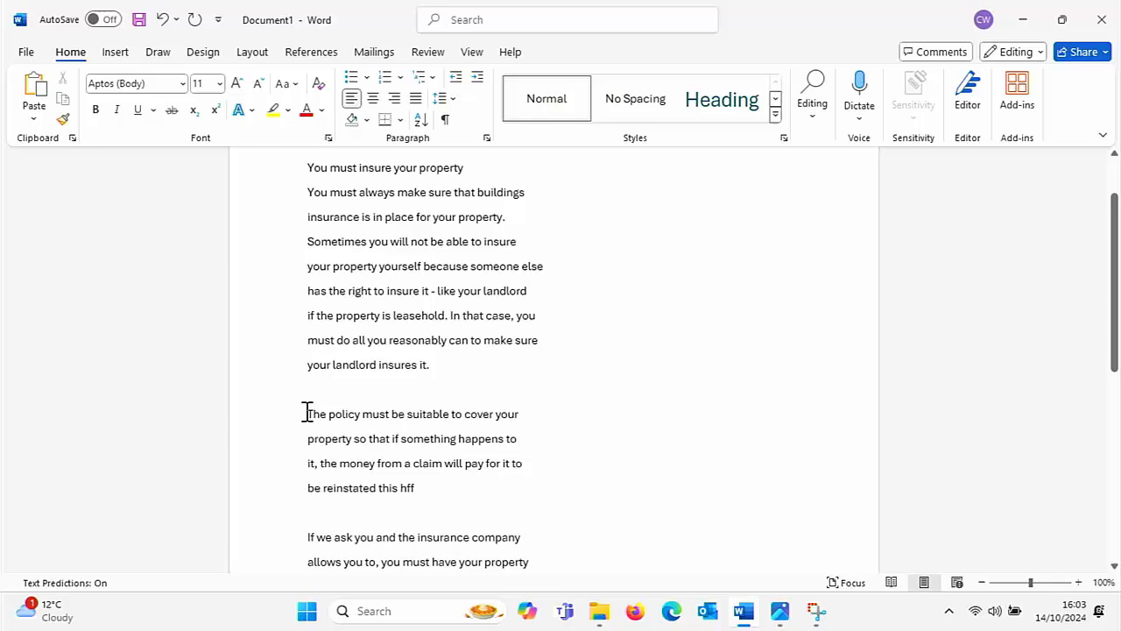
{"action": "mouse_move", "coordinate": [306, 413]}
{"action": "left_mouse_down"}
{"action": "mouse_move", "coordinate": [376, 438]}
{"action": "mouse_move", "coordinate": [467, 500]}
{"action": "left_mouse_up"}
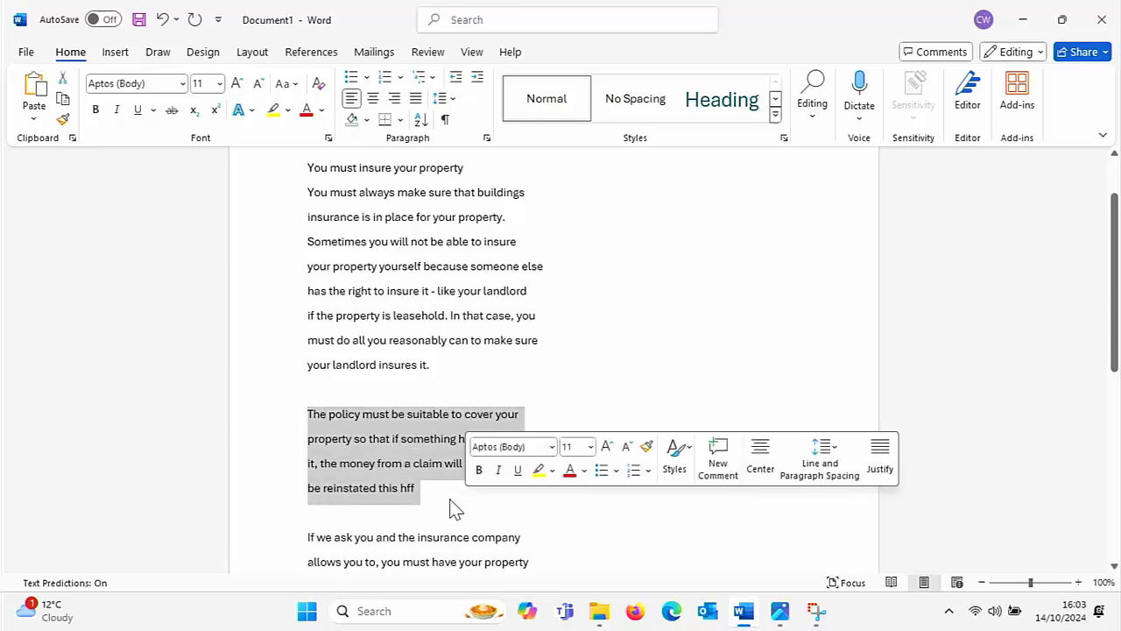
{"action": "right_click", "coordinate": [406, 487]}
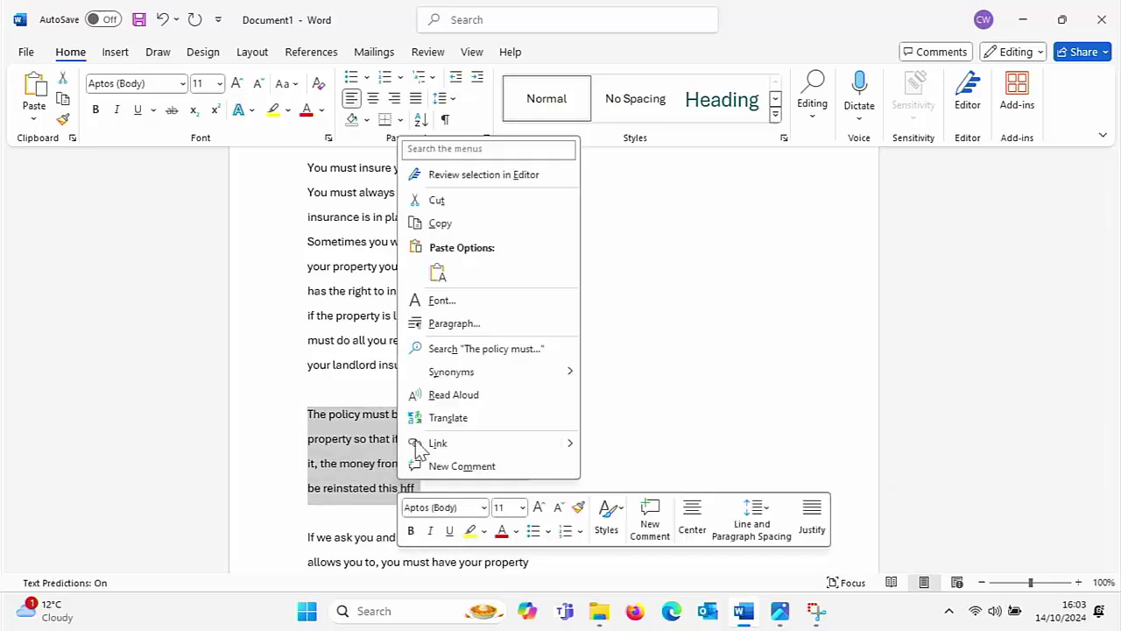
{"action": "left_click", "coordinate": [441, 201]}
{"action": "scroll", "coordinate": [536, 342], "scroll_direction": "down", "scroll_amount": 1}
{"action": "scroll", "coordinate": [534, 343], "scroll_direction": "down", "scroll_amount": 1}
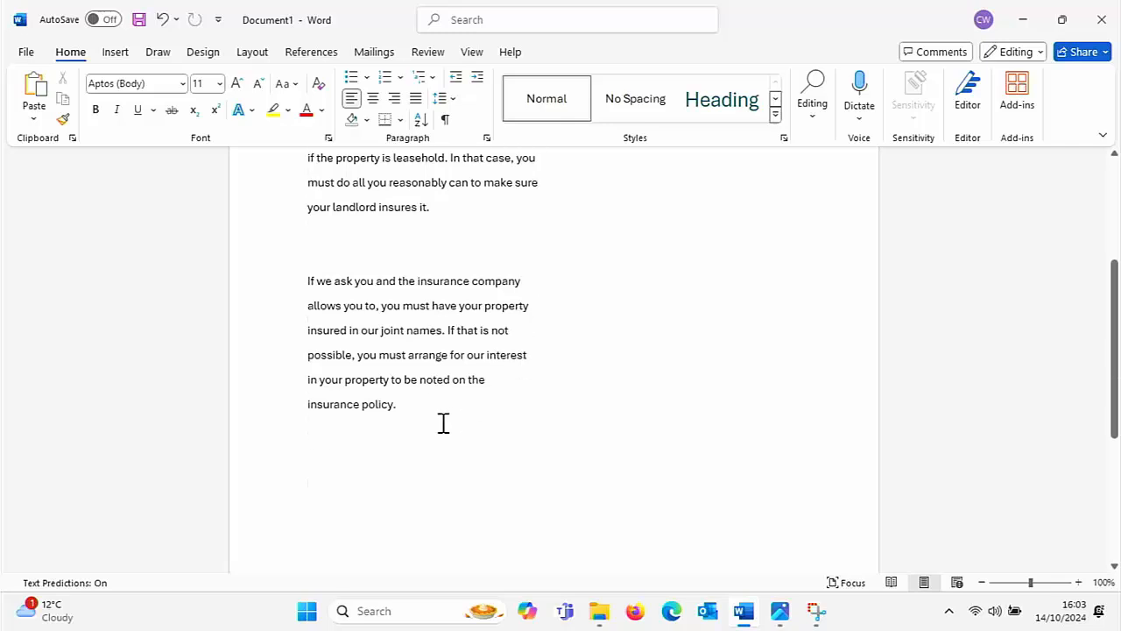
Step: Paste that paragraph on a new line after 'insurance policy.' and remove the blank line after 'insures it.'
{"action": "left_click", "coordinate": [418, 411]}
{"action": "key", "text": "Return"}
{"action": "right_click", "coordinate": [306, 448]}
{"action": "left_click", "coordinate": [354, 245]}
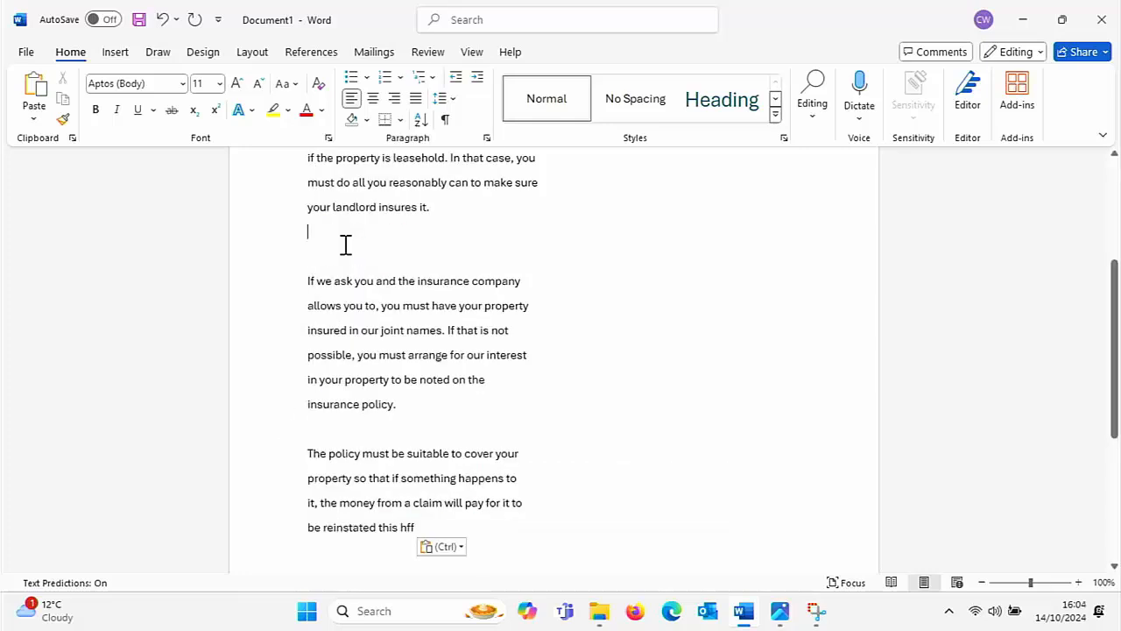
{"action": "key", "text": "BackSpace"}
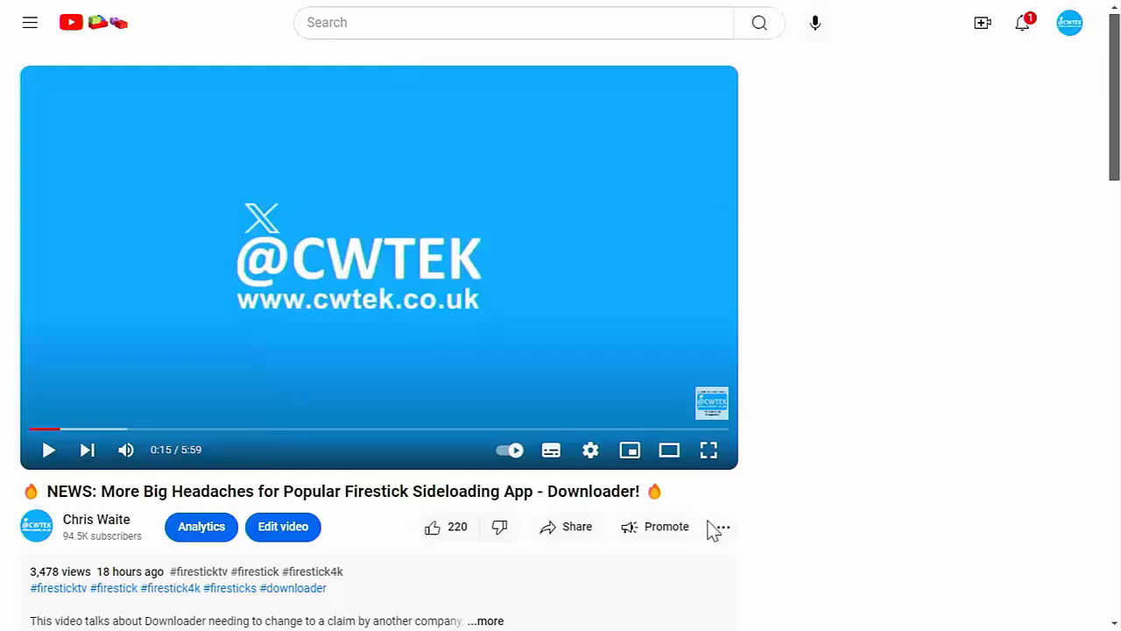
Step: View Super Thanks with the amount at £75.00, close it, and expand the full video description
{"action": "left_click", "coordinate": [724, 526]}
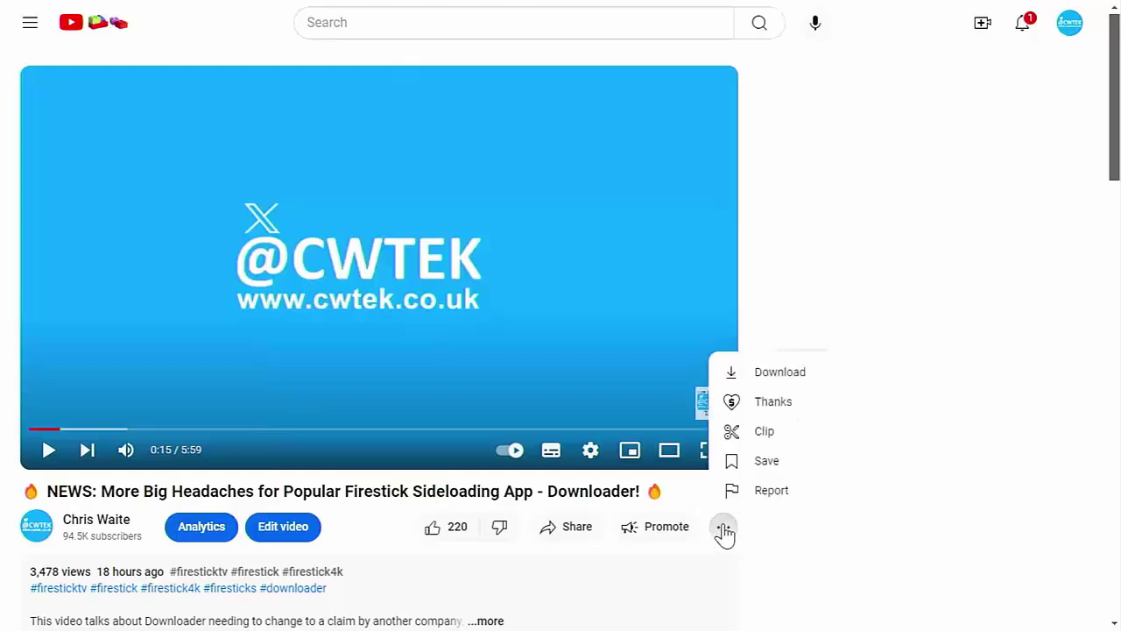
{"action": "left_click", "coordinate": [778, 410]}
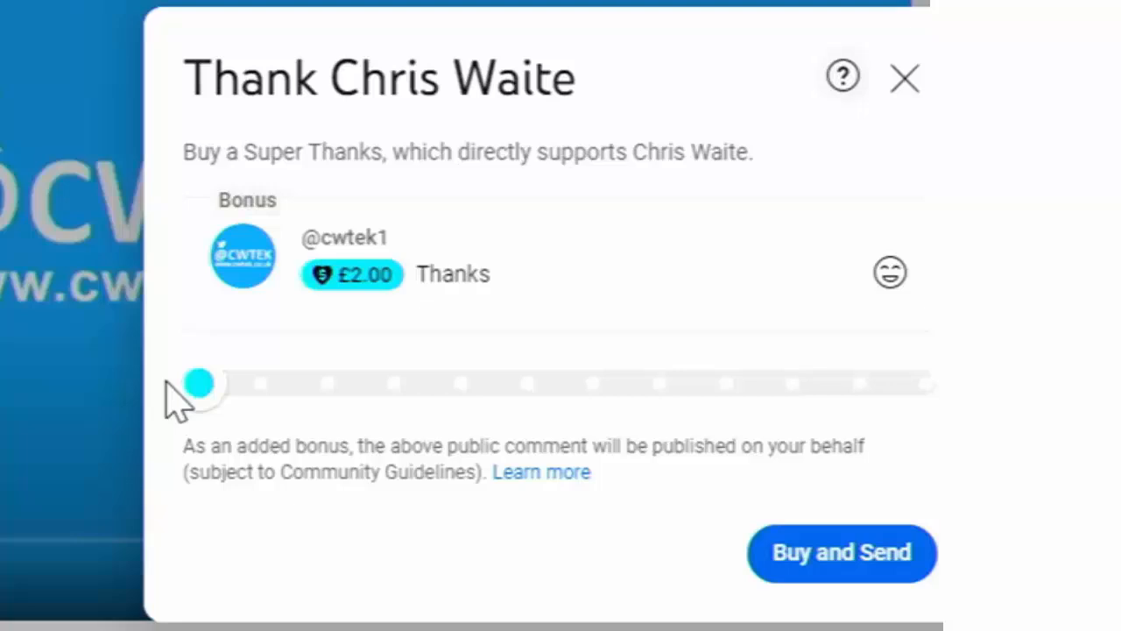
{"action": "mouse_move", "coordinate": [198, 386]}
{"action": "left_mouse_down"}
{"action": "mouse_move", "coordinate": [651, 408]}
{"action": "mouse_move", "coordinate": [651, 394]}
{"action": "left_mouse_up"}
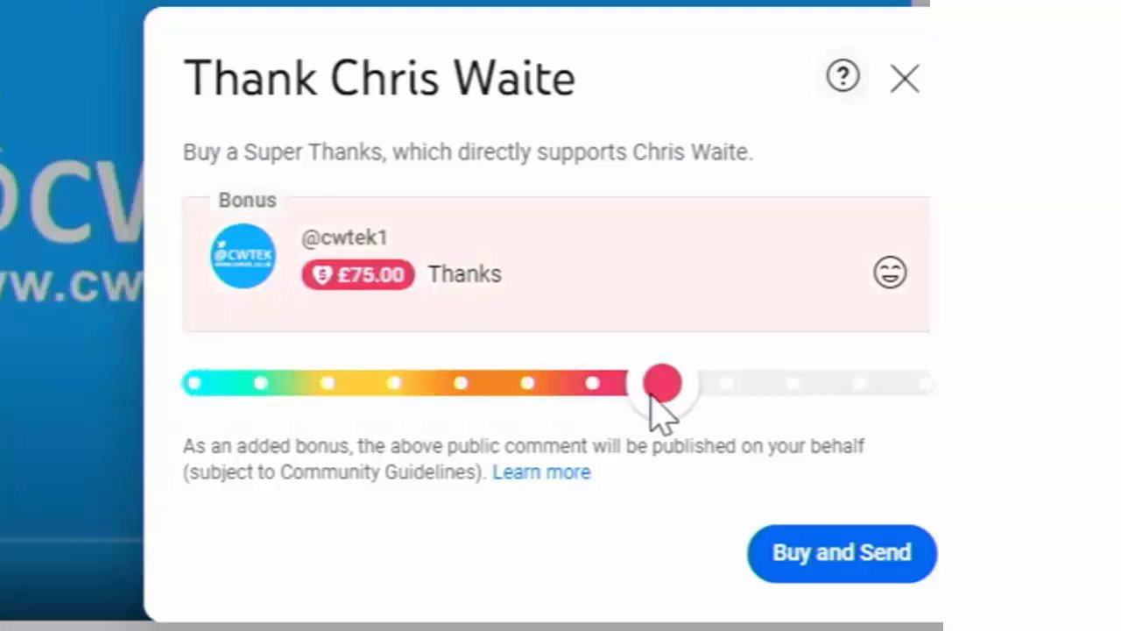
{"action": "left_click", "coordinate": [905, 78]}
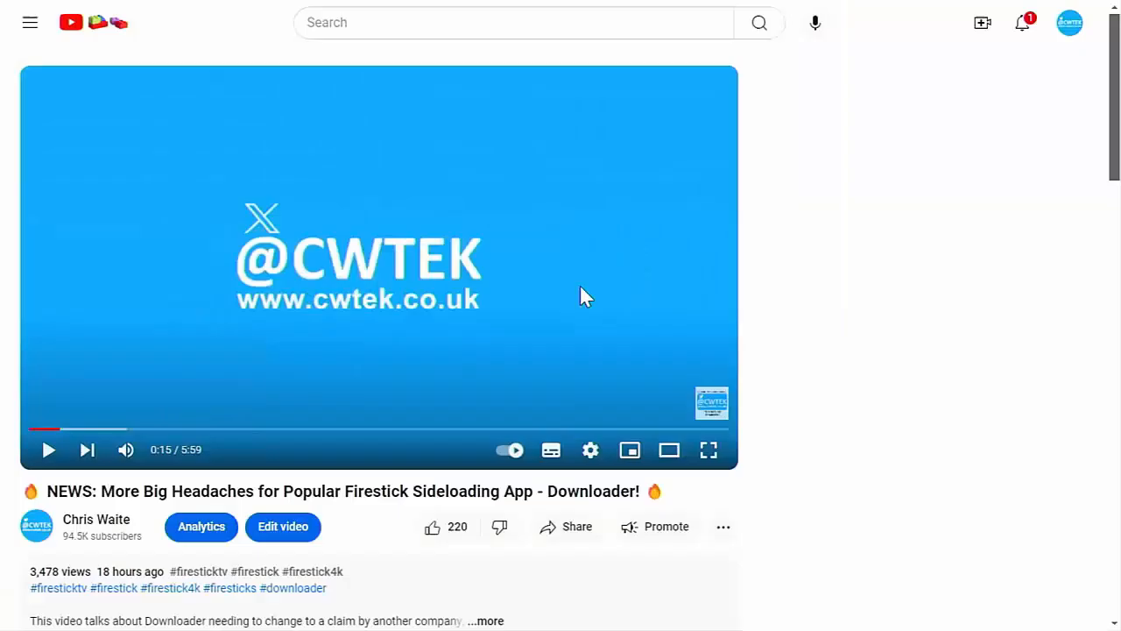
{"action": "scroll", "coordinate": [582, 289], "scroll_direction": "down", "scroll_amount": 2}
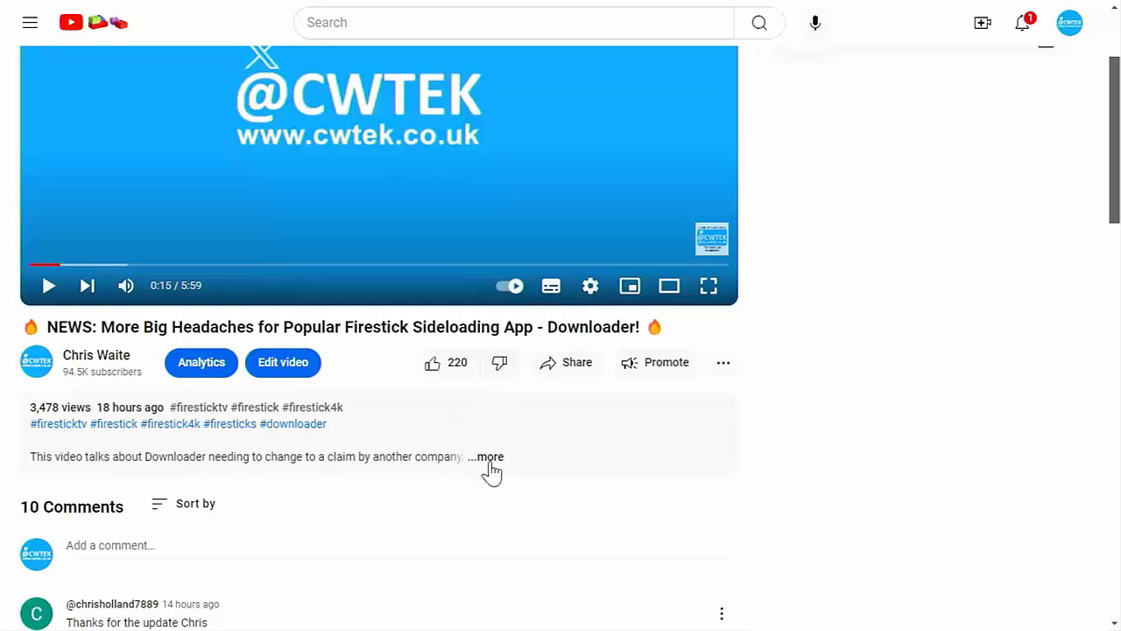
{"action": "left_click", "coordinate": [488, 456]}
{"action": "scroll", "coordinate": [493, 462], "scroll_direction": "down", "scroll_amount": 3}
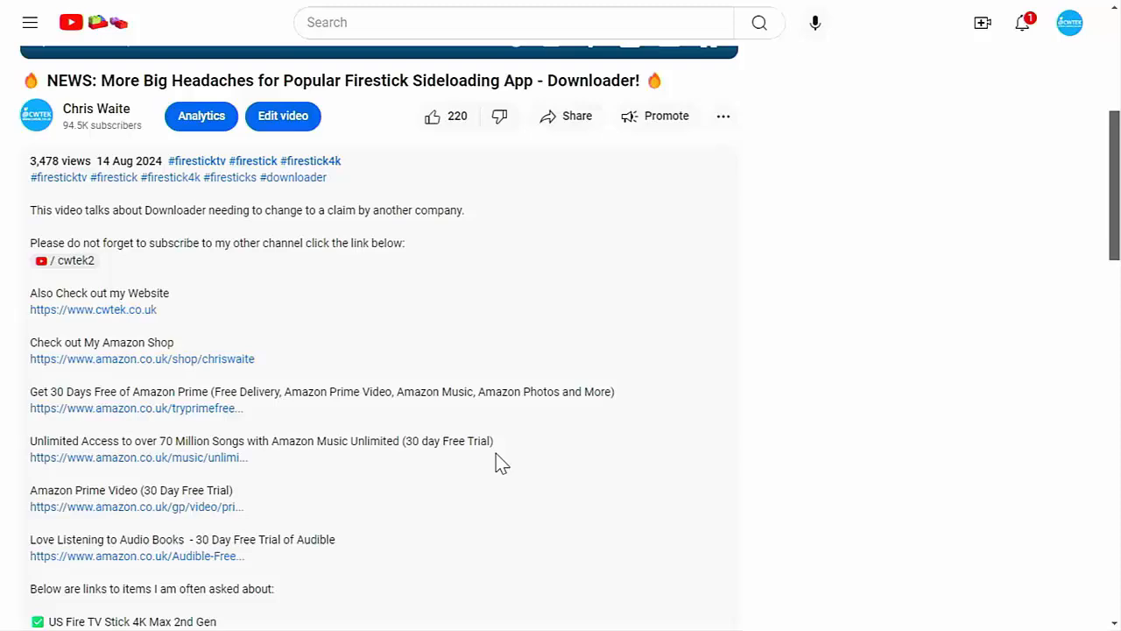
{"action": "scroll", "coordinate": [495, 462], "scroll_direction": "down", "scroll_amount": 1}
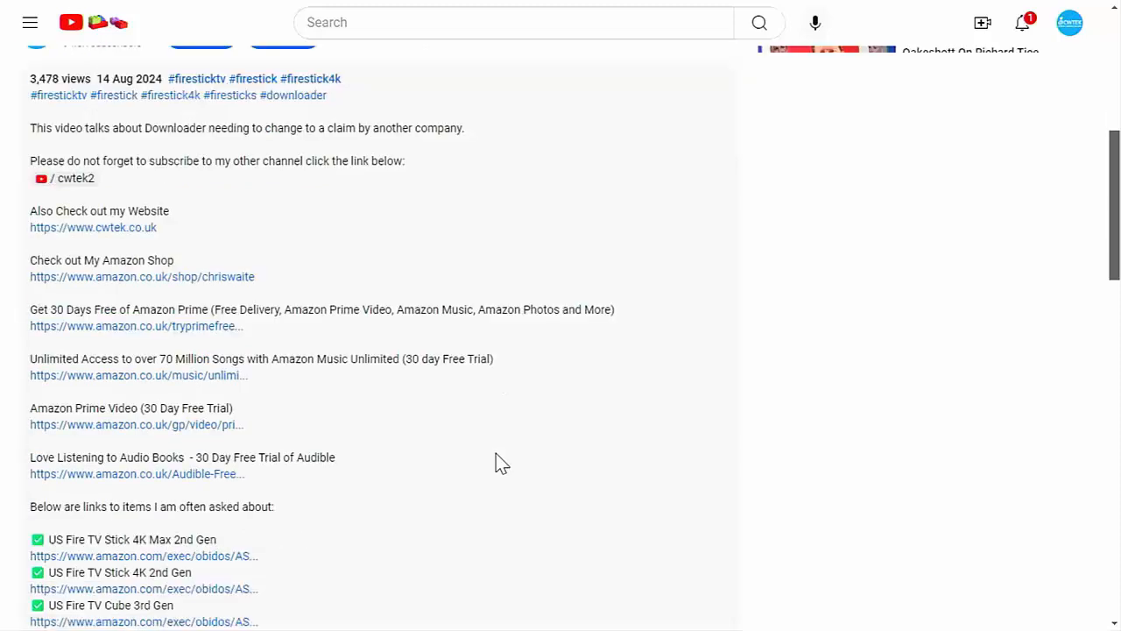
{"action": "scroll", "coordinate": [495, 461], "scroll_direction": "down", "scroll_amount": 1}
{"action": "scroll", "coordinate": [495, 462], "scroll_direction": "down", "scroll_amount": 1}
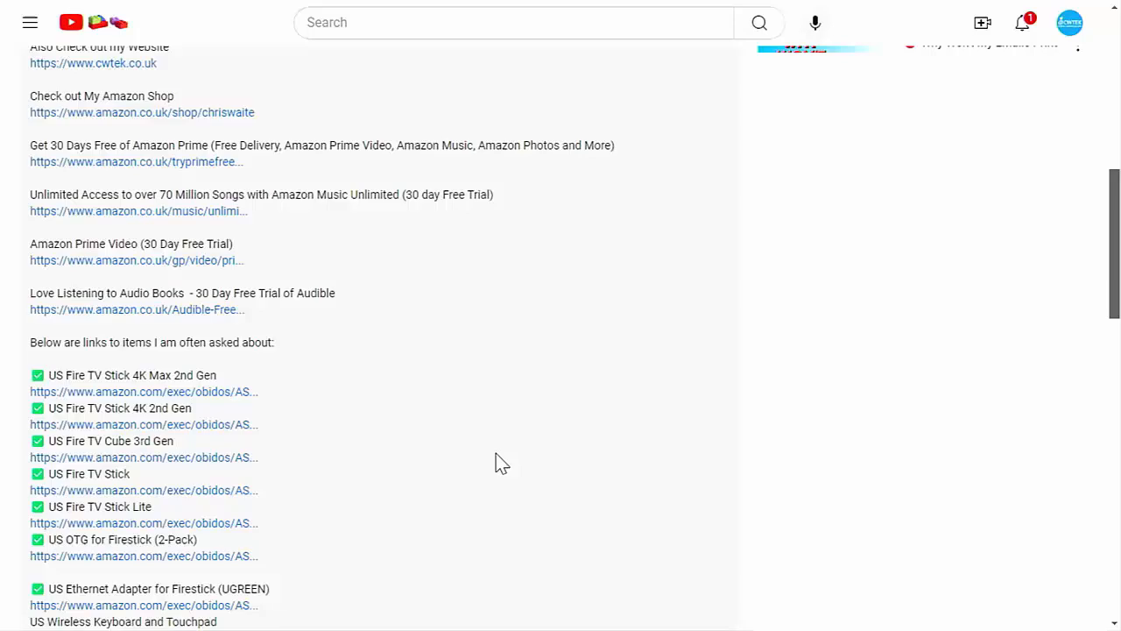
{"action": "scroll", "coordinate": [495, 462], "scroll_direction": "up", "scroll_amount": 2}
{"action": "scroll", "coordinate": [495, 461], "scroll_direction": "up", "scroll_amount": 1}
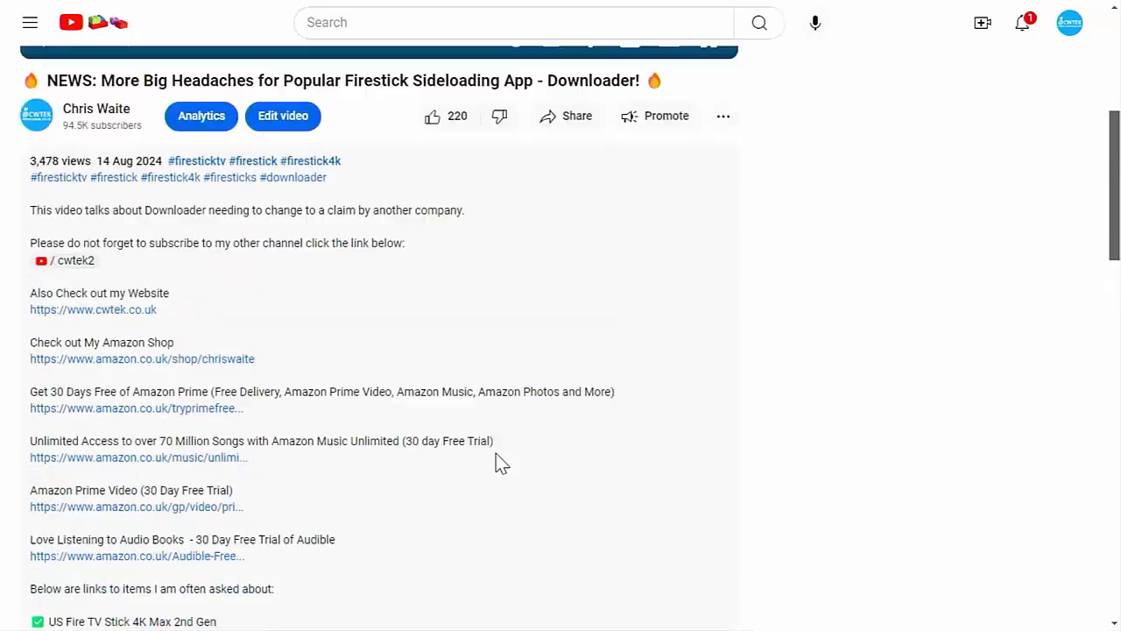
{"action": "scroll", "coordinate": [495, 461], "scroll_direction": "up", "scroll_amount": 3}
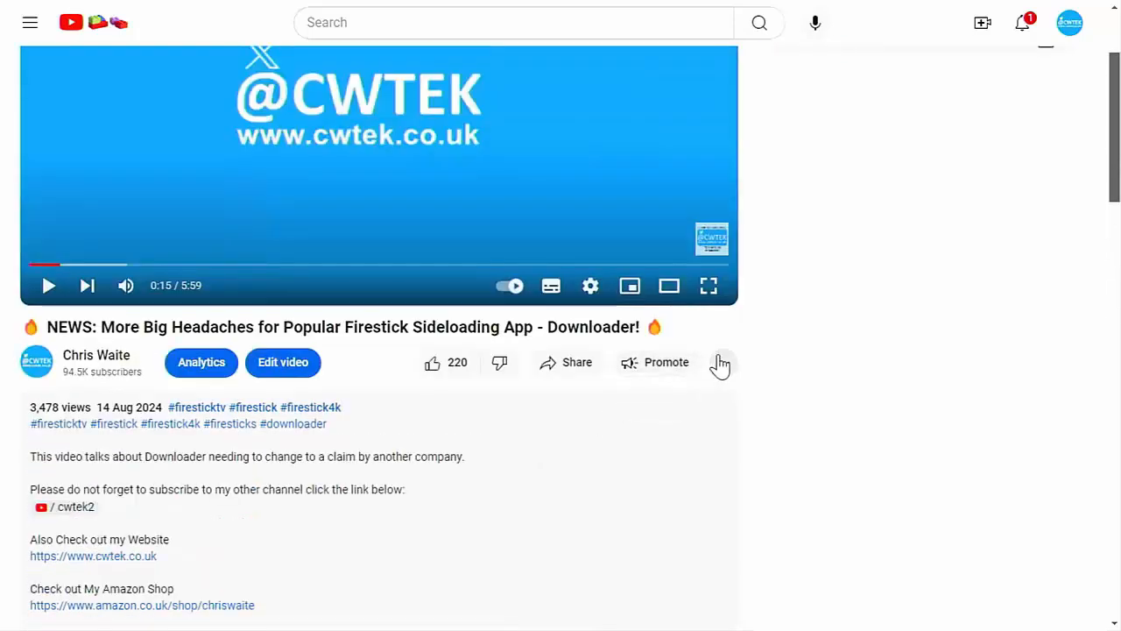
Step: Reopen Super Thanks, set the amount to £15.00, and close it without buying
{"action": "left_click", "coordinate": [723, 363]}
{"action": "left_click", "coordinate": [755, 433]}
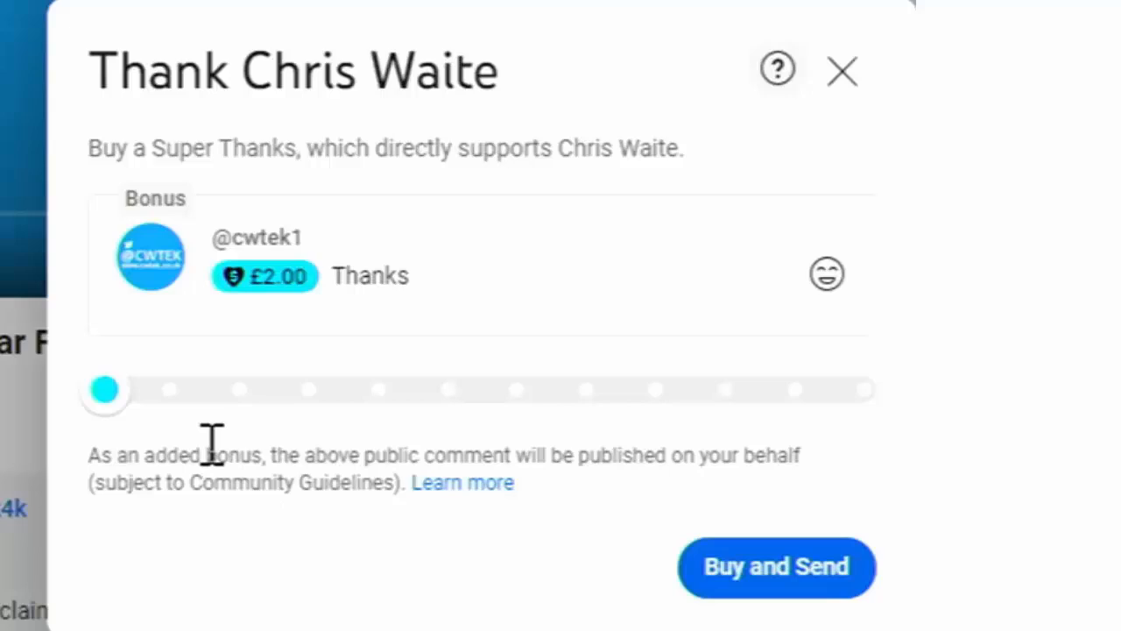
{"action": "left_click_drag", "start_coordinate": [114, 395], "coordinate": [346, 396]}
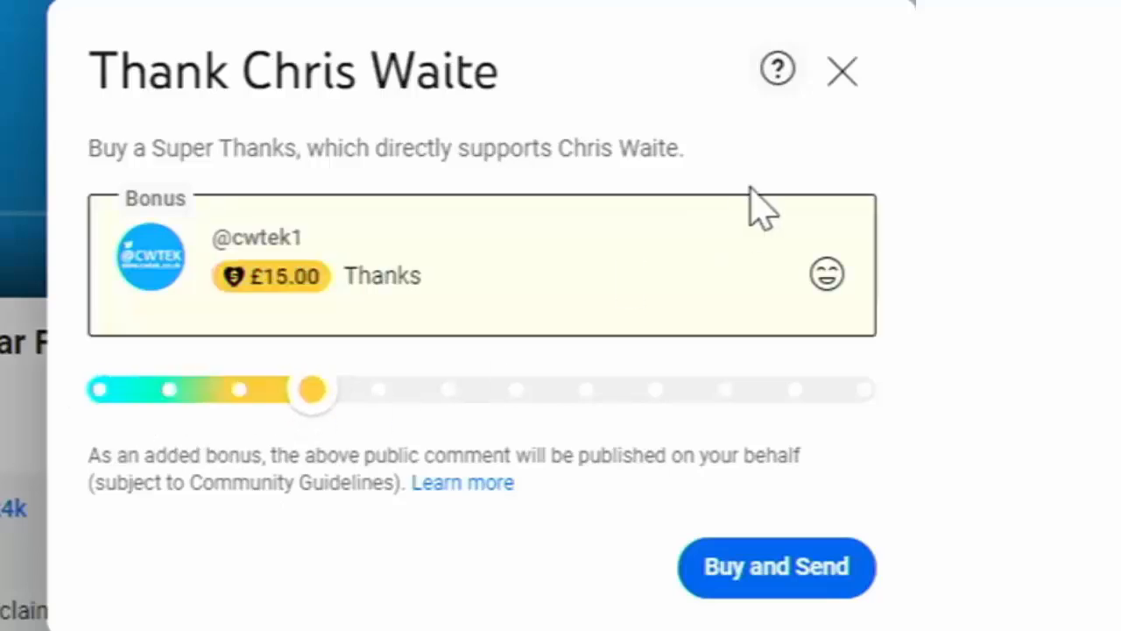
{"action": "left_click", "coordinate": [843, 72]}
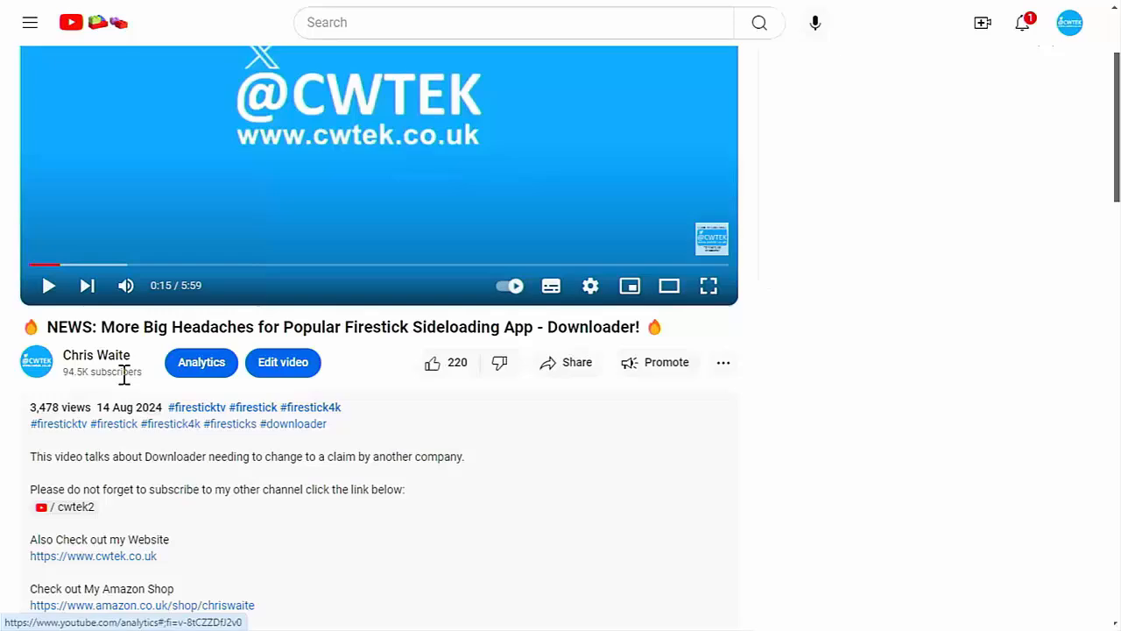
{"action": "left_click", "coordinate": [45, 375]}
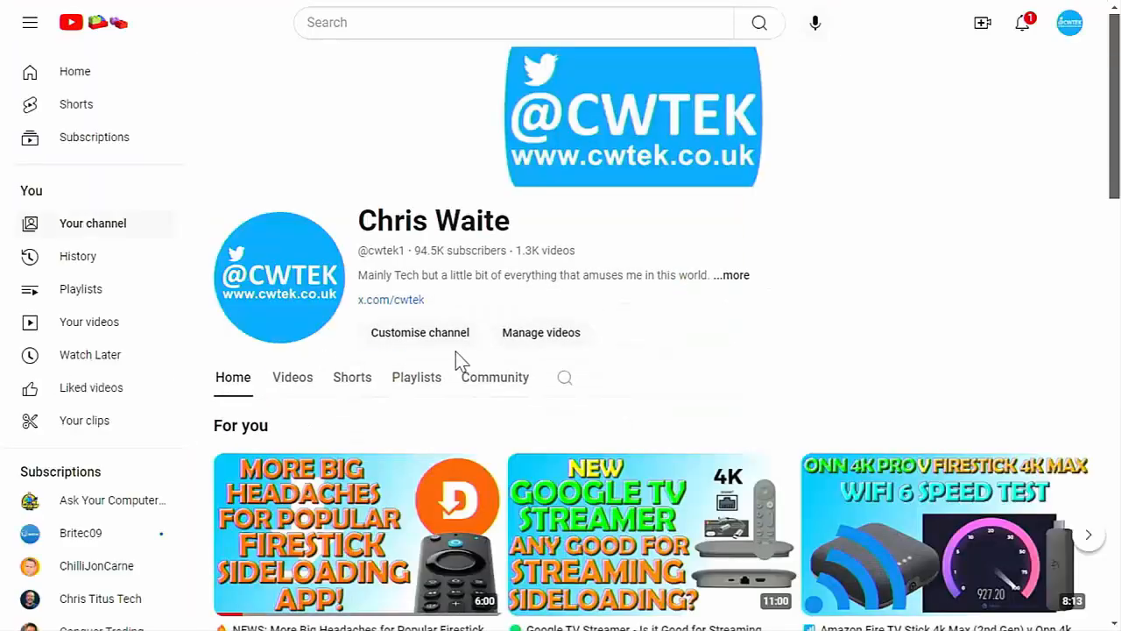
{"action": "scroll", "coordinate": [606, 370], "scroll_direction": "down", "scroll_amount": 1}
{"action": "scroll", "coordinate": [606, 371], "scroll_direction": "down", "scroll_amount": 2}
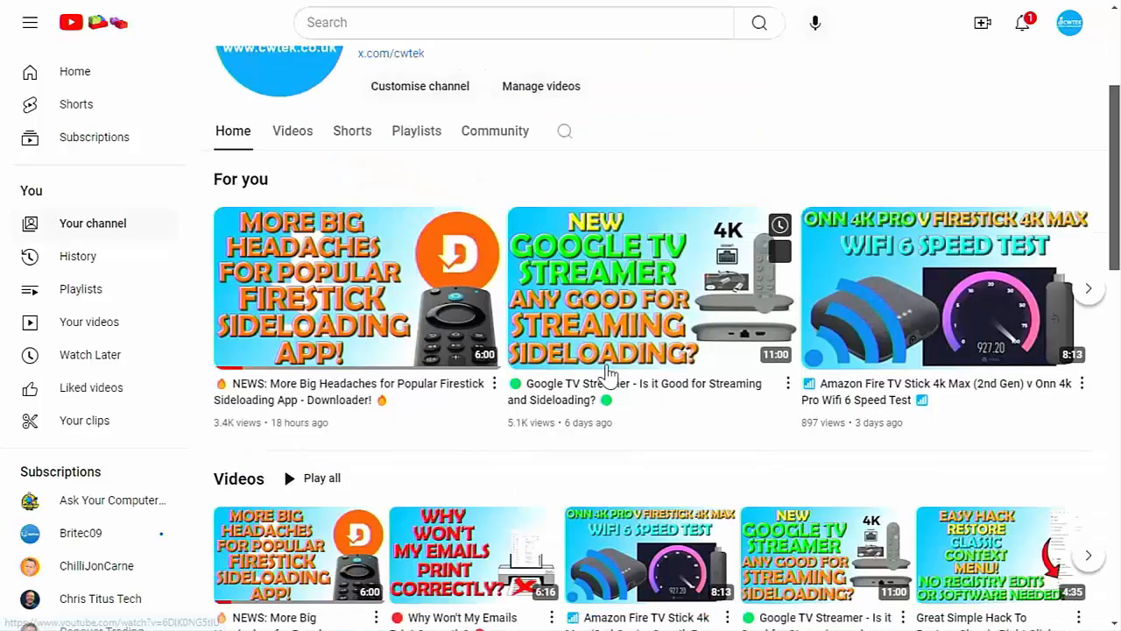
{"action": "scroll", "coordinate": [606, 372], "scroll_direction": "down", "scroll_amount": 1}
{"action": "scroll", "coordinate": [606, 373], "scroll_direction": "down", "scroll_amount": 1}
{"action": "scroll", "coordinate": [607, 373], "scroll_direction": "down", "scroll_amount": 1}
{"action": "scroll", "coordinate": [606, 372], "scroll_direction": "down", "scroll_amount": 1}
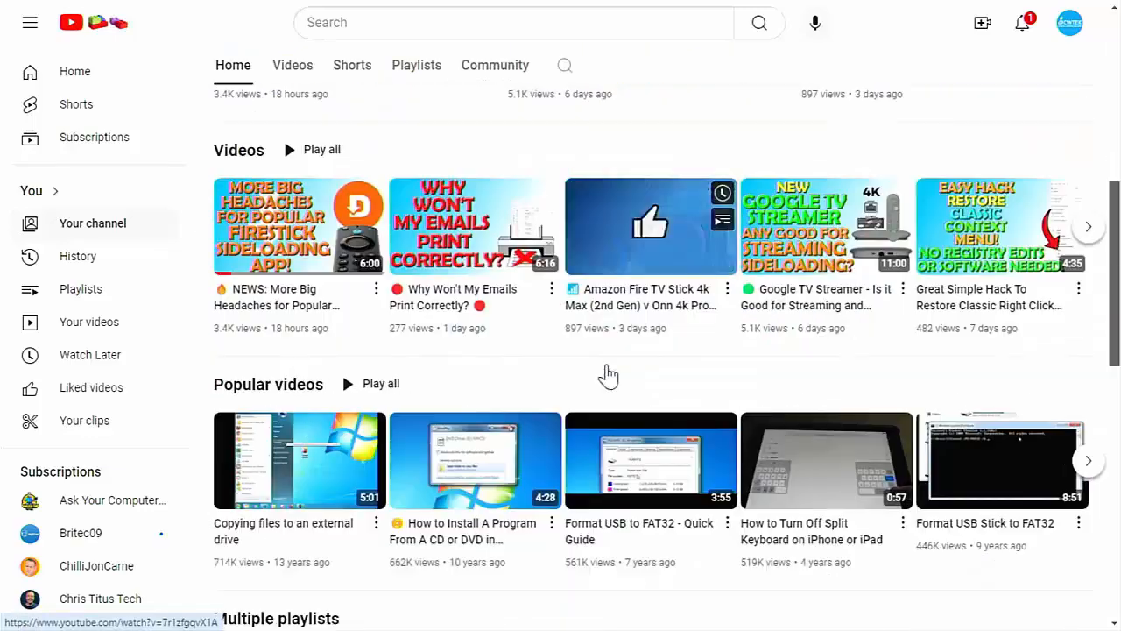
{"action": "scroll", "coordinate": [607, 373], "scroll_direction": "down", "scroll_amount": 1}
{"action": "scroll", "coordinate": [606, 372], "scroll_direction": "down", "scroll_amount": 2}
{"action": "scroll", "coordinate": [606, 372], "scroll_direction": "down", "scroll_amount": 1}
{"action": "scroll", "coordinate": [606, 373], "scroll_direction": "down", "scroll_amount": 1}
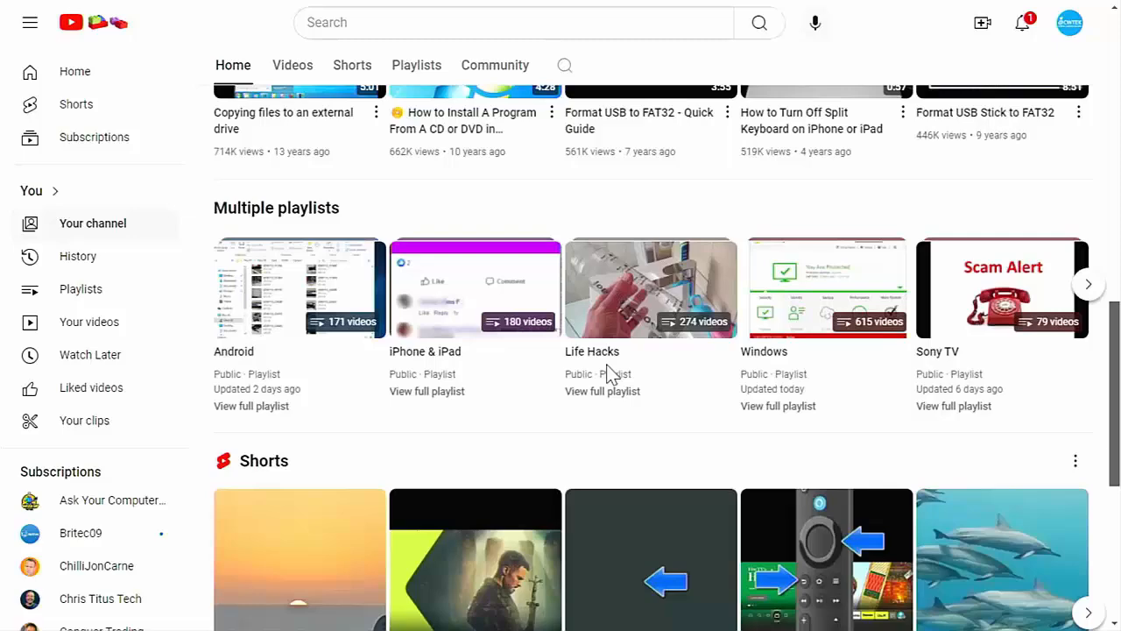
{"action": "scroll", "coordinate": [606, 372], "scroll_direction": "down", "scroll_amount": 2}
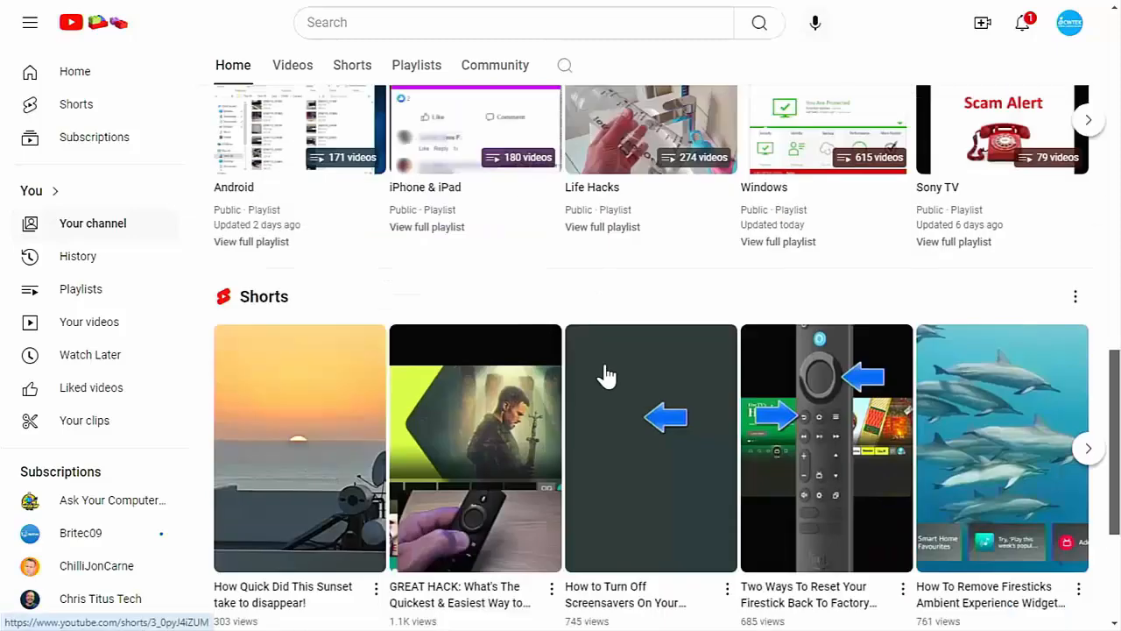
{"action": "scroll", "coordinate": [606, 372], "scroll_direction": "down", "scroll_amount": 2}
{"action": "scroll", "coordinate": [606, 372], "scroll_direction": "down", "scroll_amount": 1}
{"action": "scroll", "coordinate": [606, 375], "scroll_direction": "down", "scroll_amount": 1}
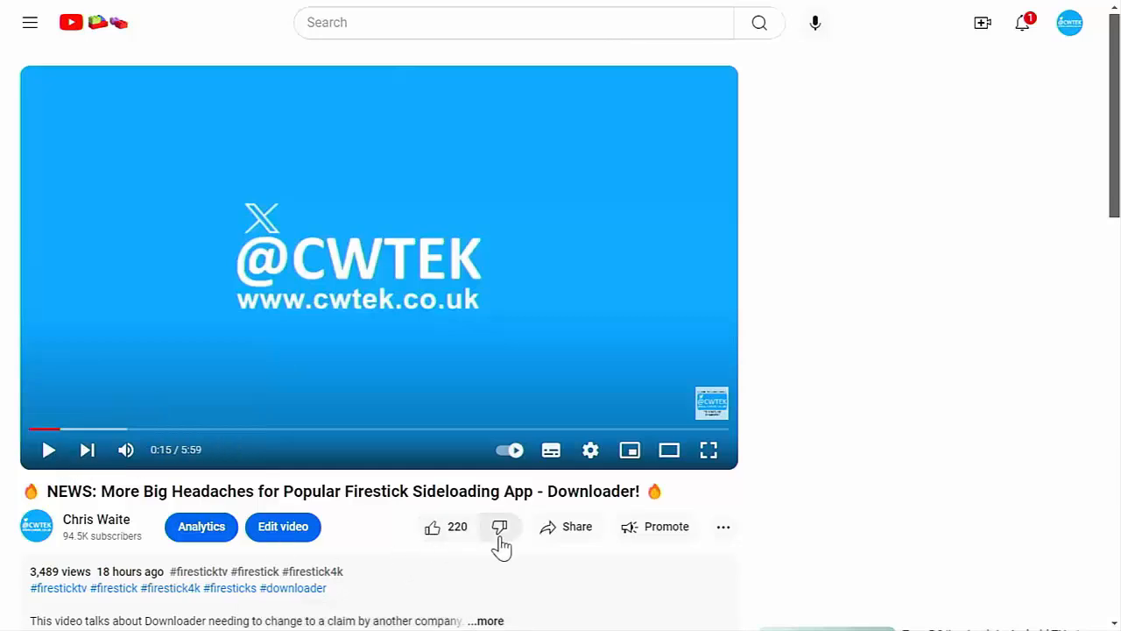
{"action": "left_click", "coordinate": [538, 542]}
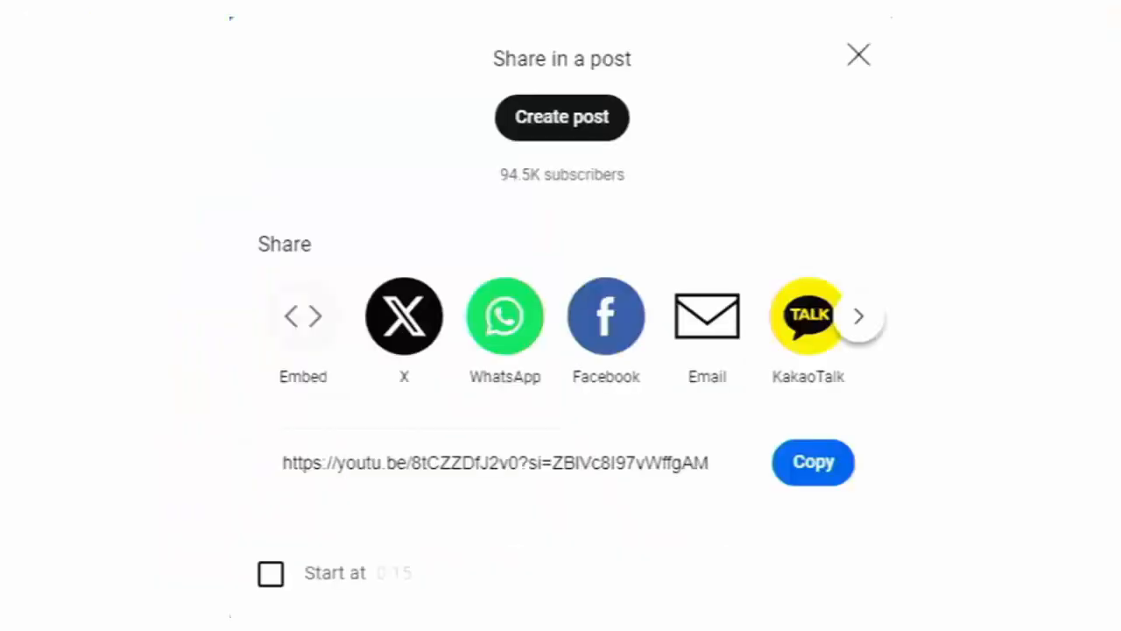